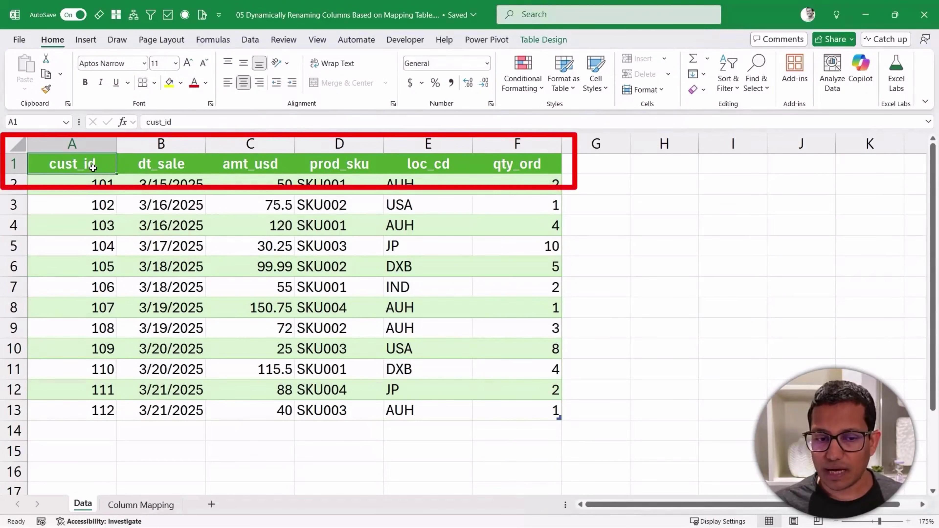
Review the sales headers (dt_sale, amt_usd) and the mapping's old-to-new names, e.g. c_id/cust_id → Customer ID.
click(171, 173)
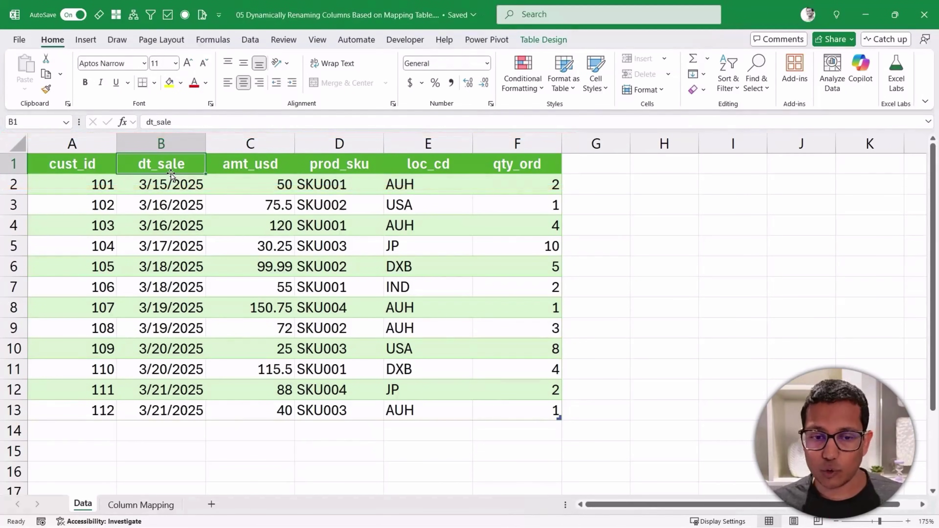
click(253, 164)
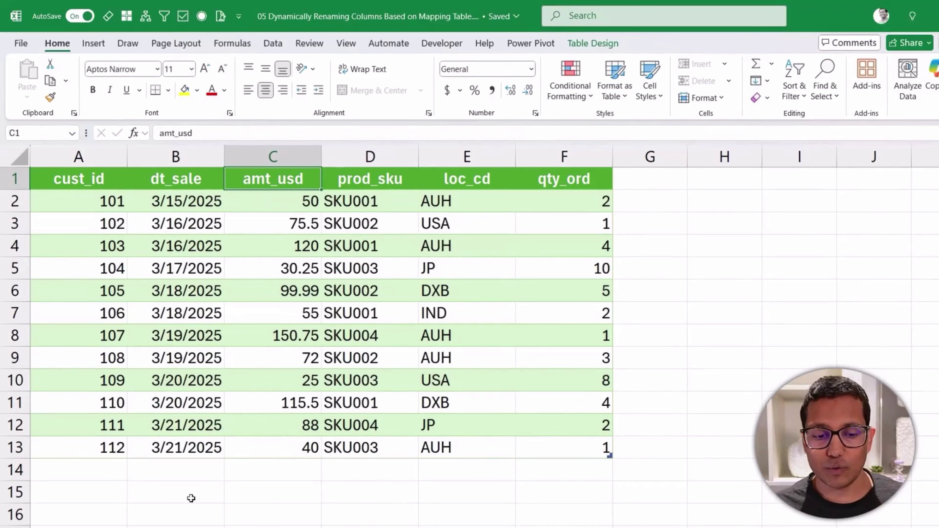
key(ctrl+Page_Down)
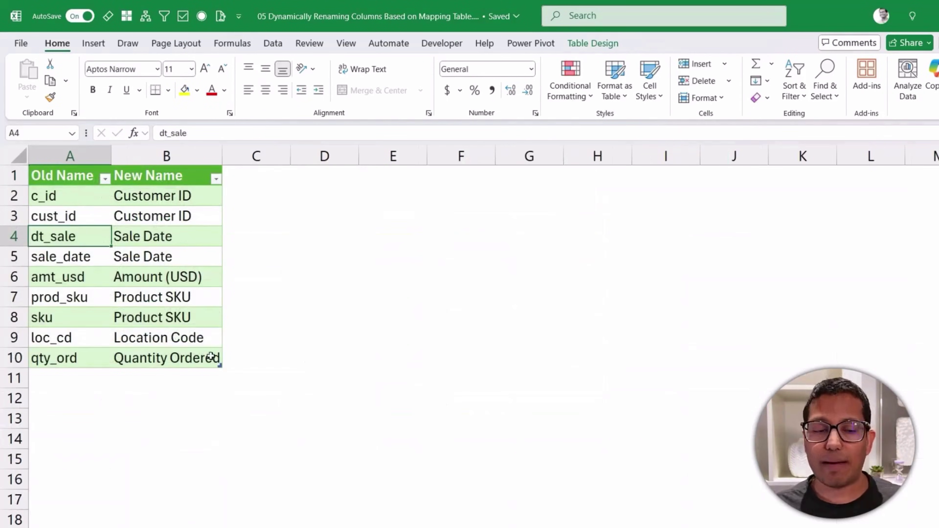
drag(80, 195, 73, 358)
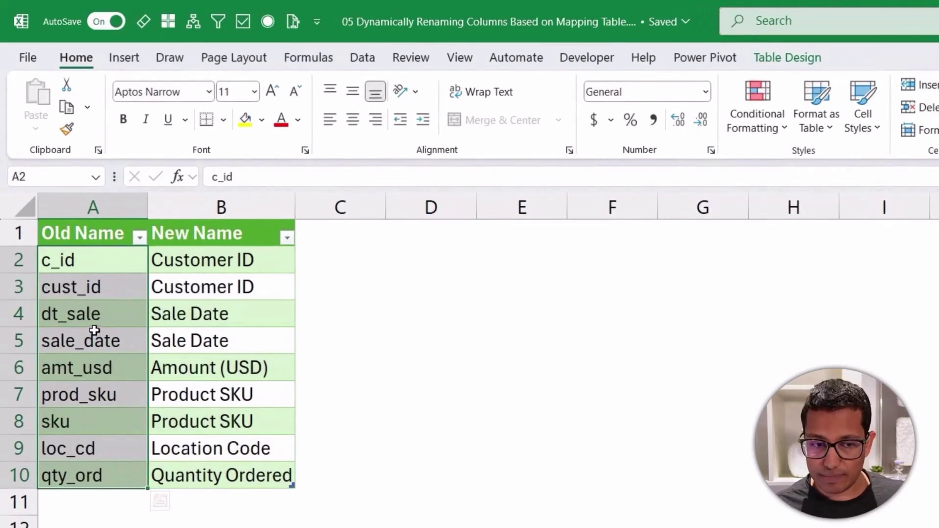
drag(172, 261, 201, 475)
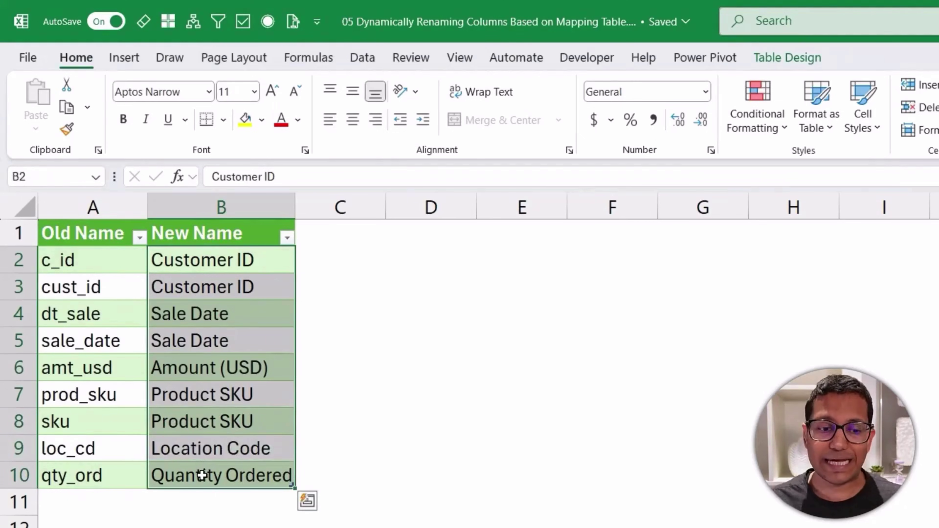
drag(187, 262, 188, 283)
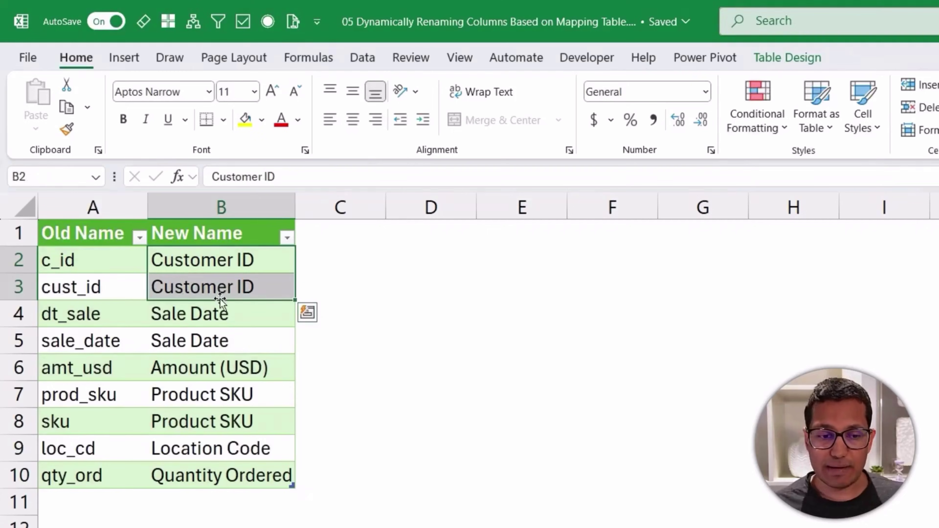
click(120, 267)
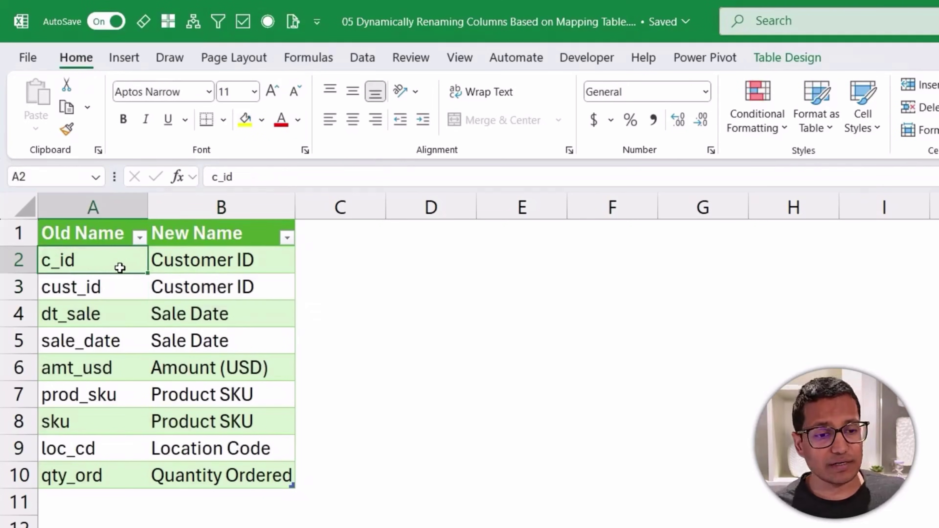
click(119, 289)
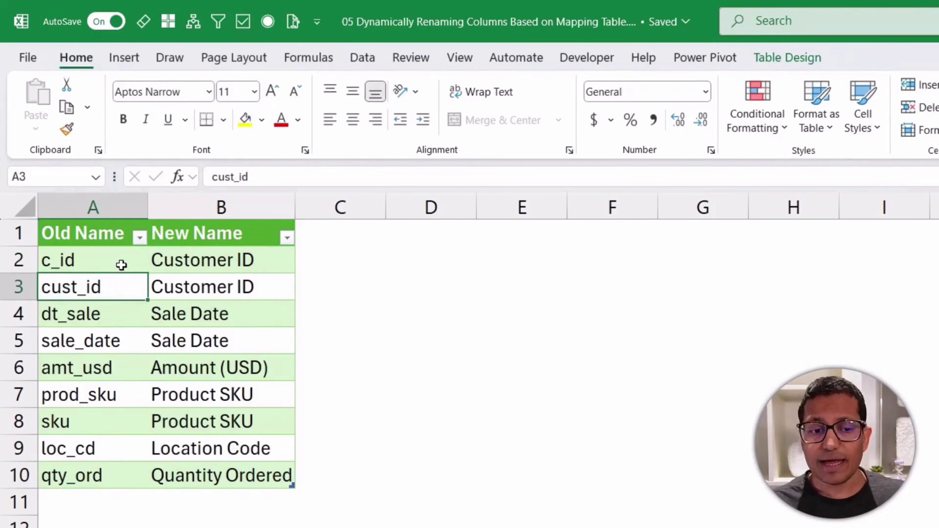
drag(122, 262, 122, 287)
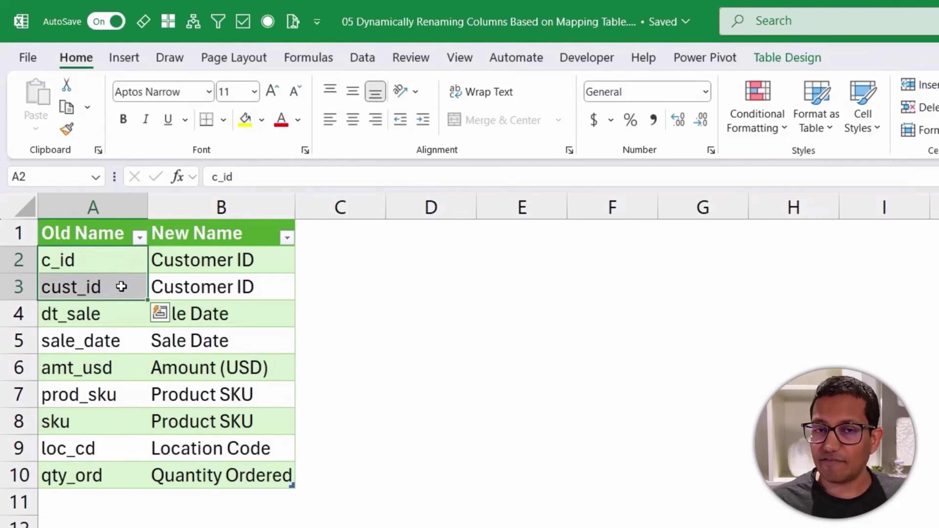
drag(172, 262, 172, 288)
drag(133, 321, 118, 335)
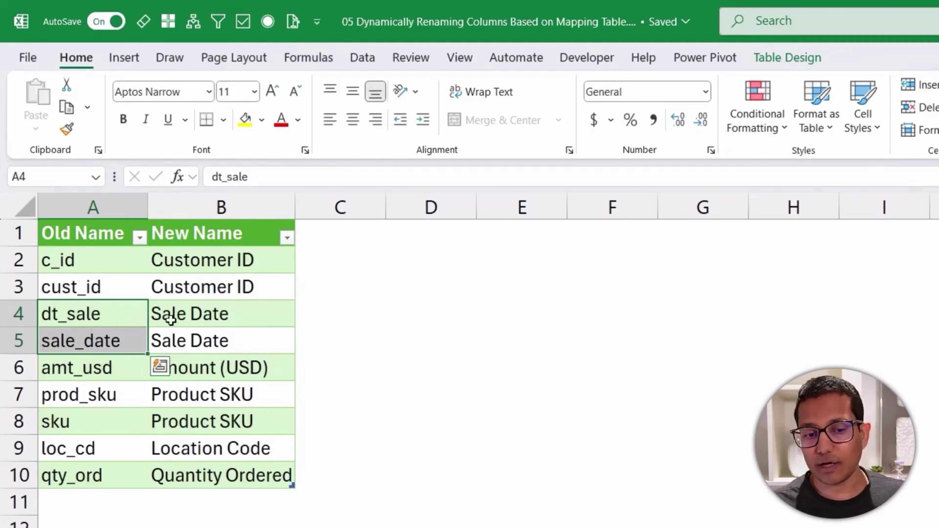
drag(182, 319, 195, 334)
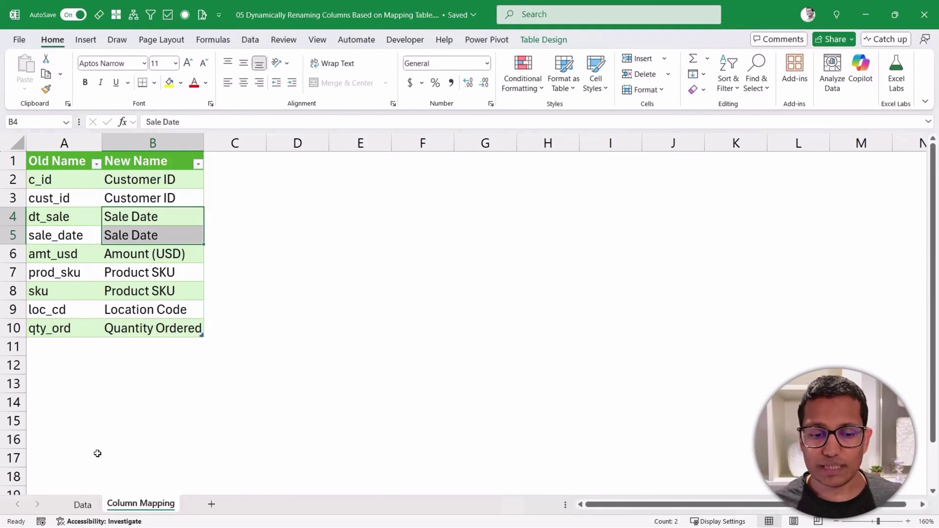
Load the sales table from the Data sheet into Power Query as a connection-only Data query.
click(82, 504)
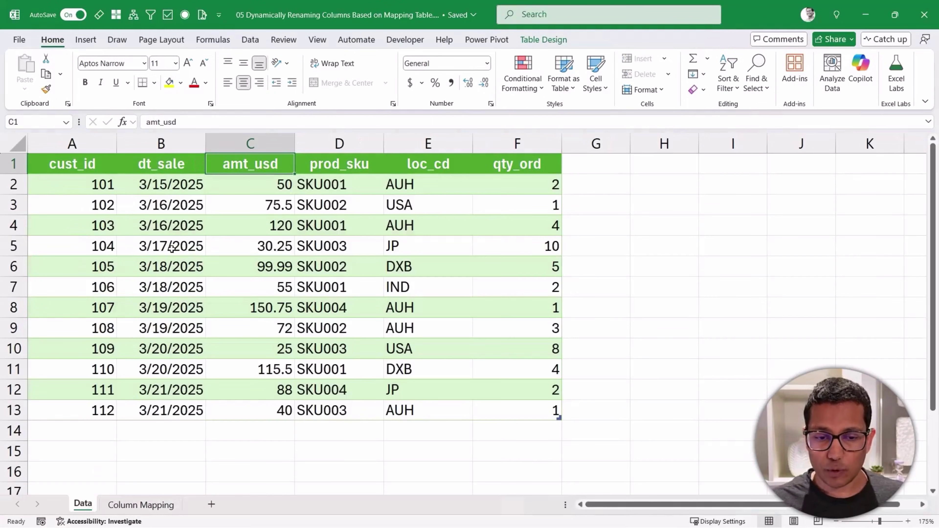
right_click(170, 230)
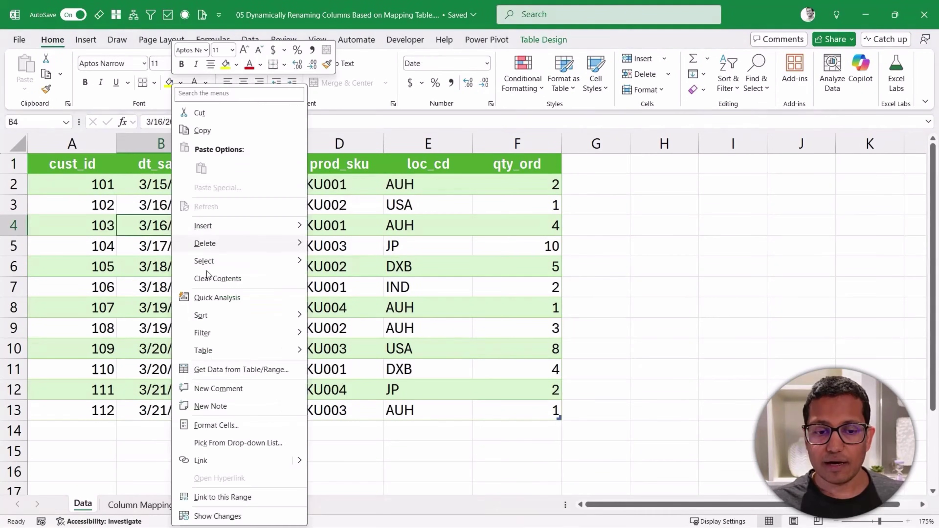
click(217, 373)
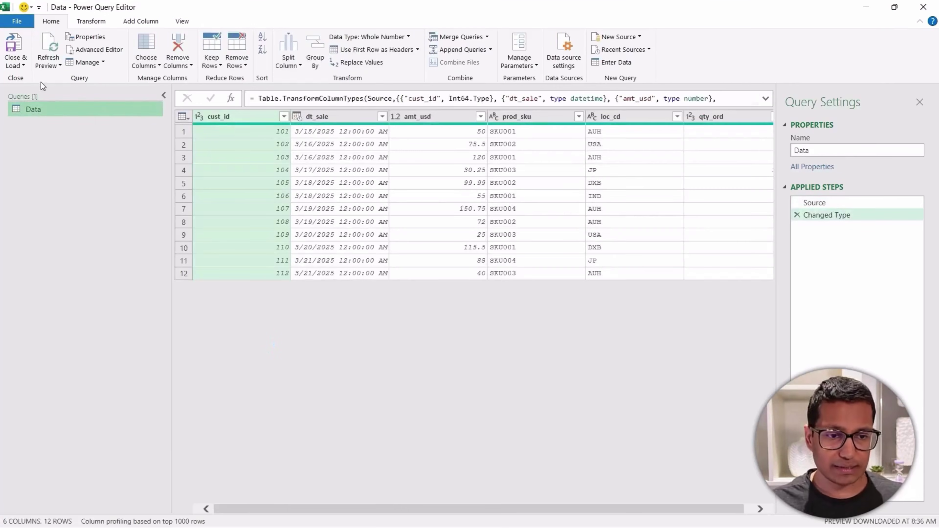
click(17, 63)
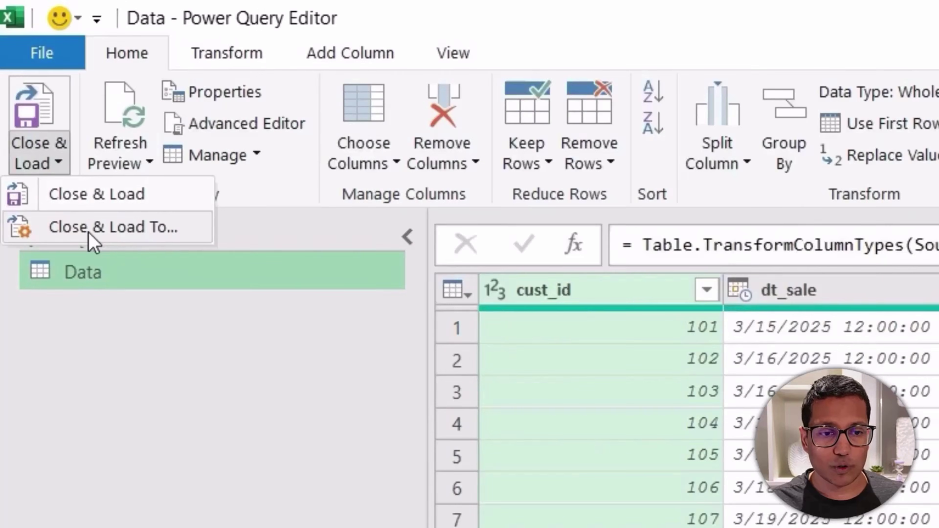
click(89, 232)
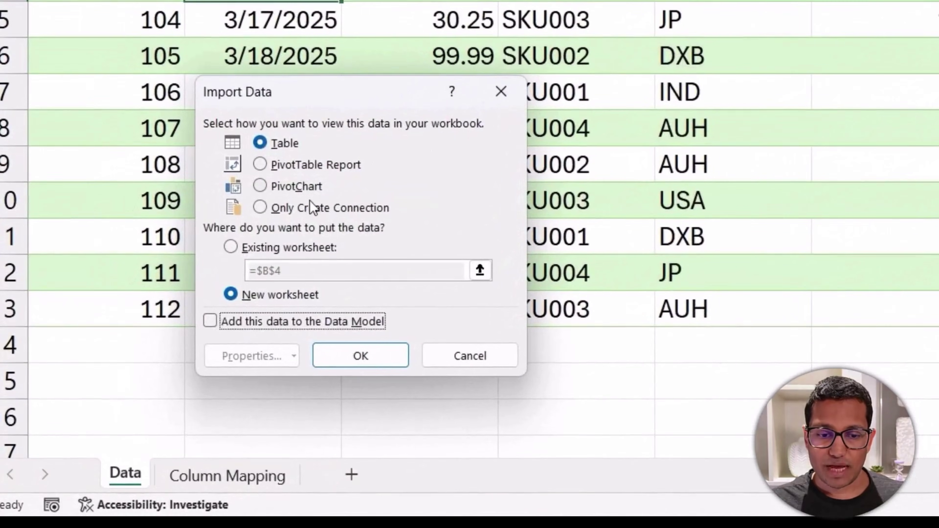
click(177, 346)
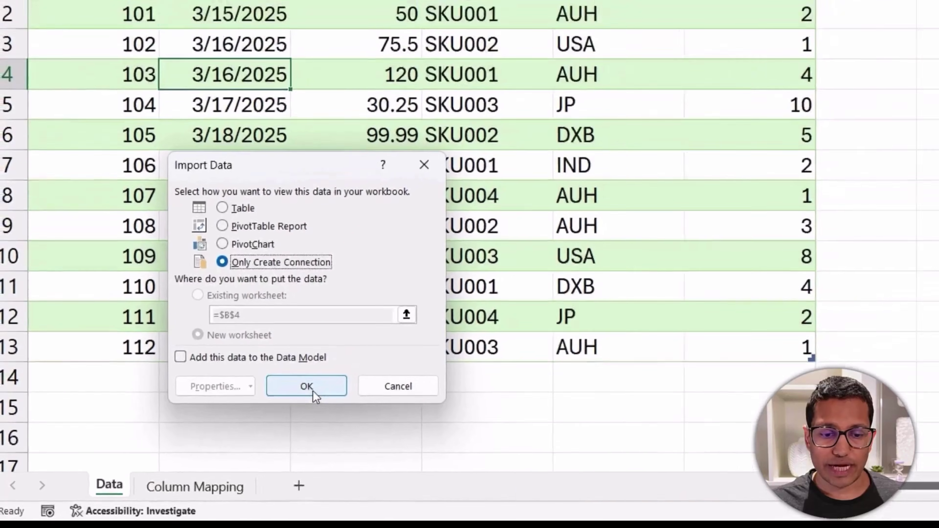
click(360, 356)
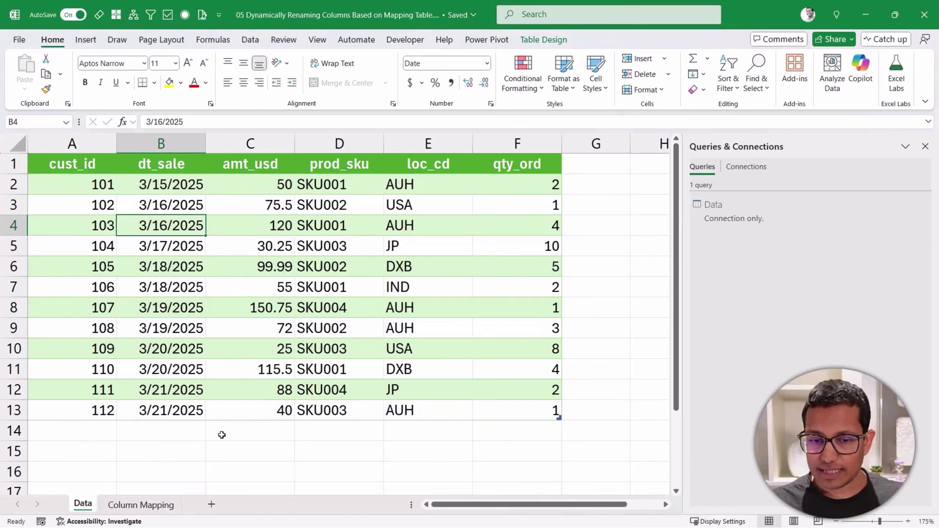
Load the Column Mapping table into Power Query as a connection-only ColMap query.
click(140, 504)
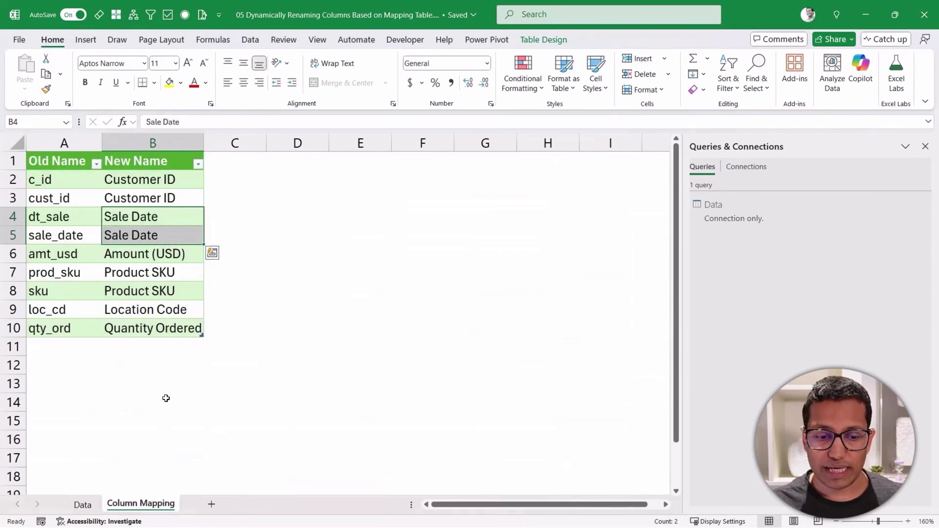
right_click(55, 185)
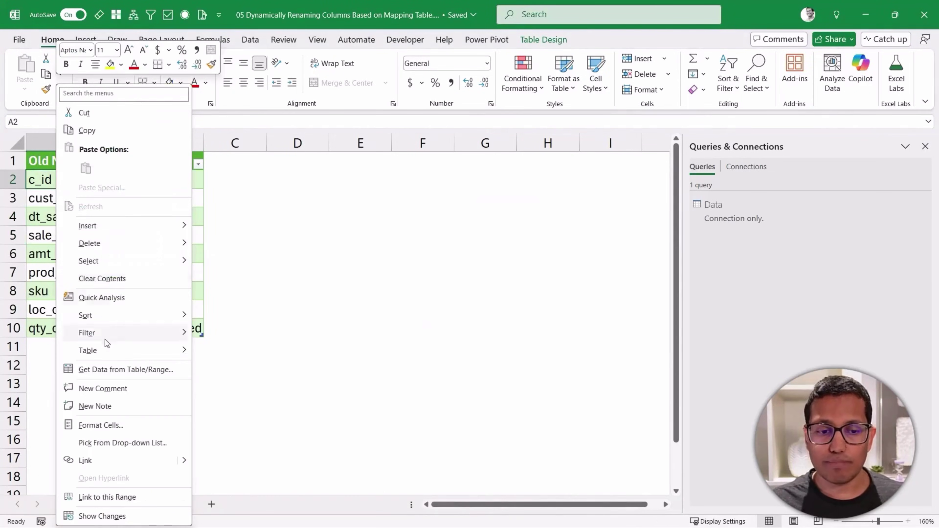
click(106, 370)
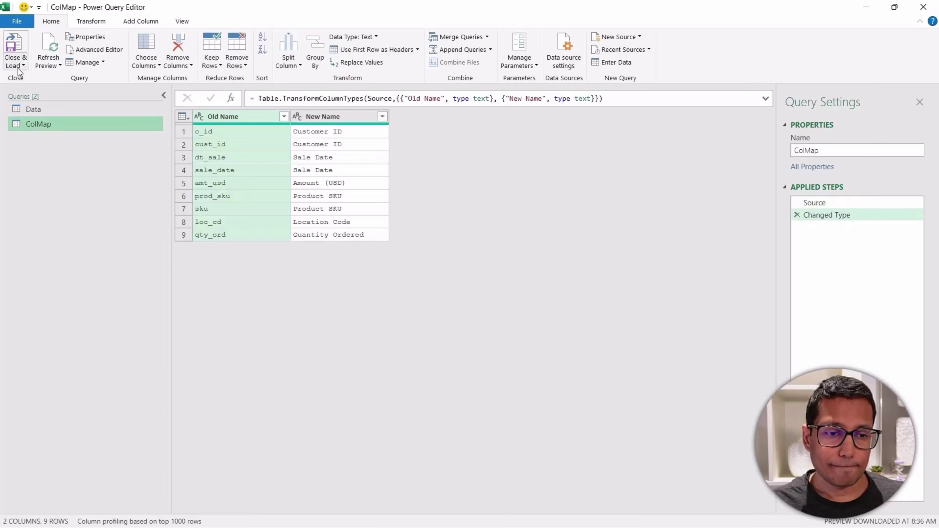
click(19, 70)
click(31, 94)
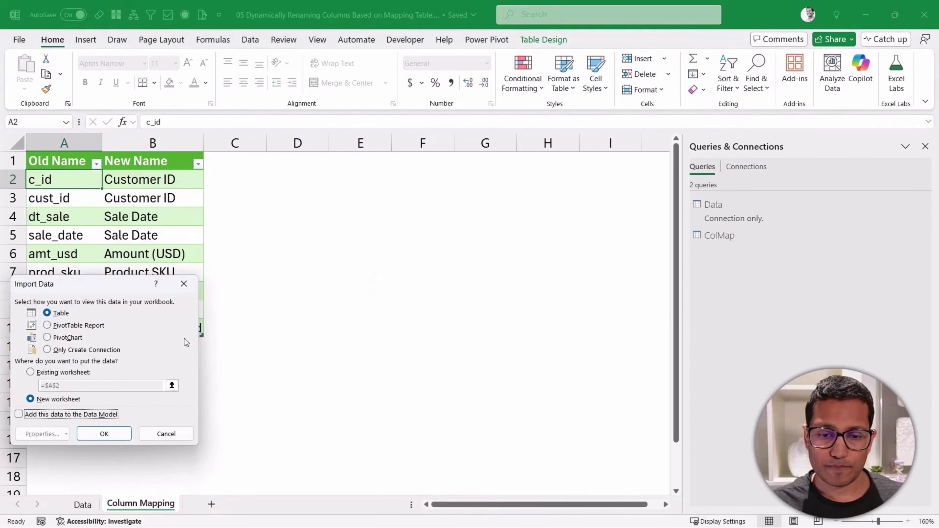
click(105, 350)
click(90, 433)
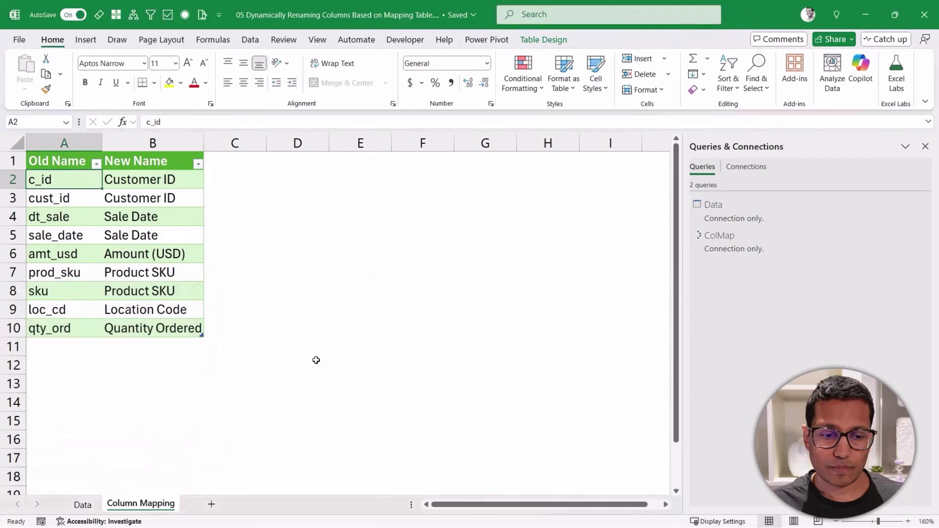
Open the Data query in Power Query Editor and compare its table with the ColMap table.
double_click(743, 214)
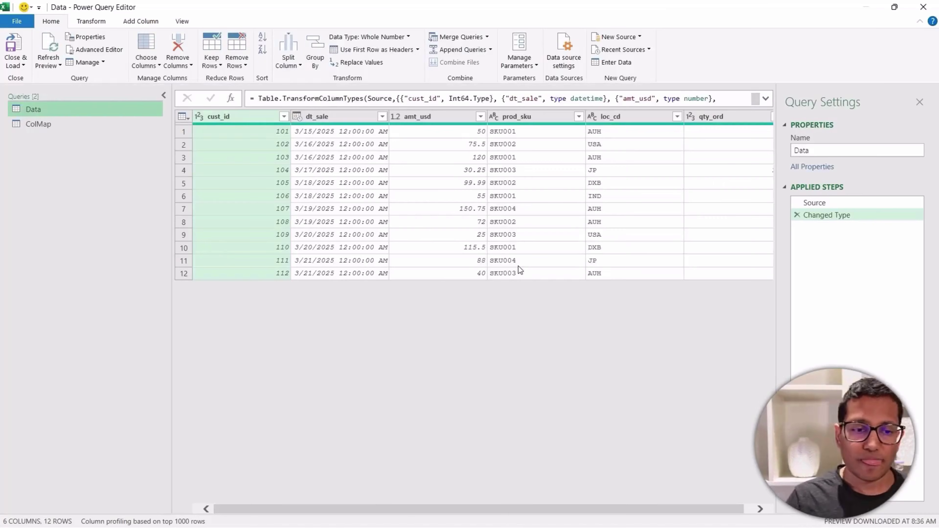
click(95, 127)
click(98, 111)
click(118, 126)
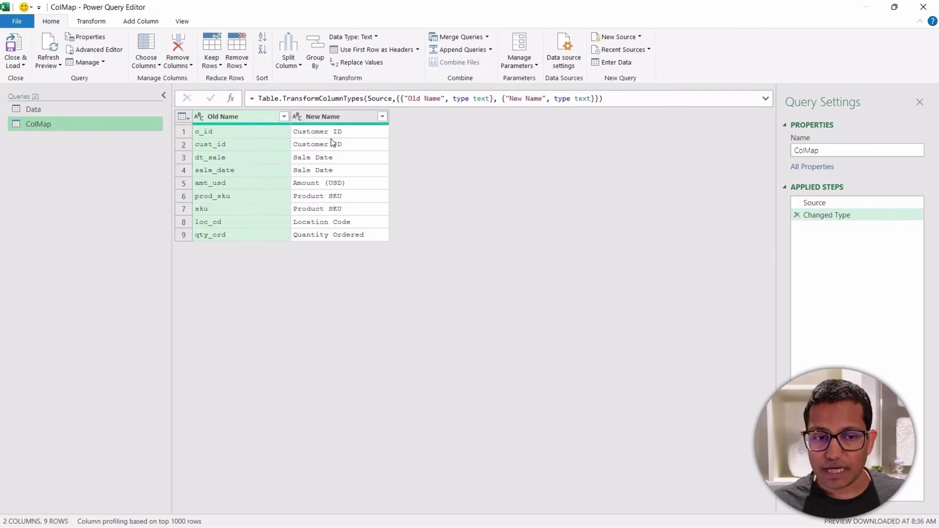
click(106, 109)
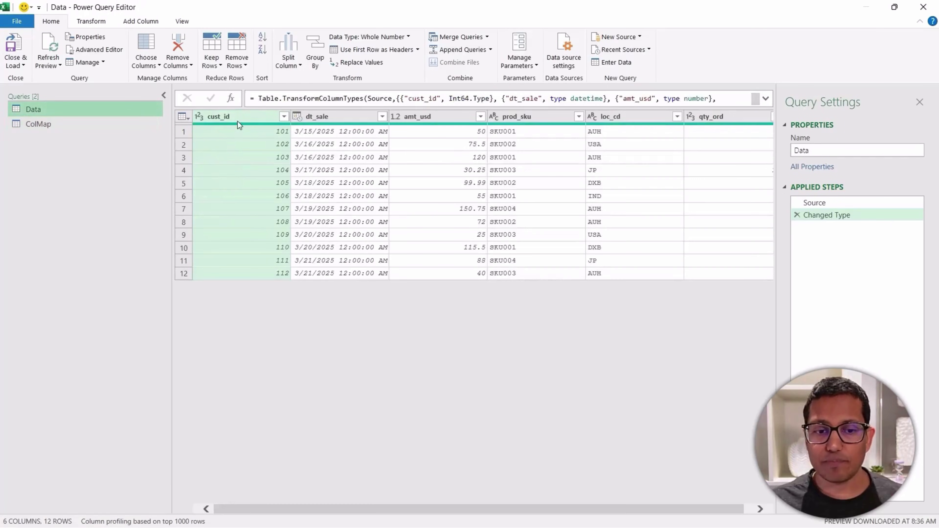
click(253, 116)
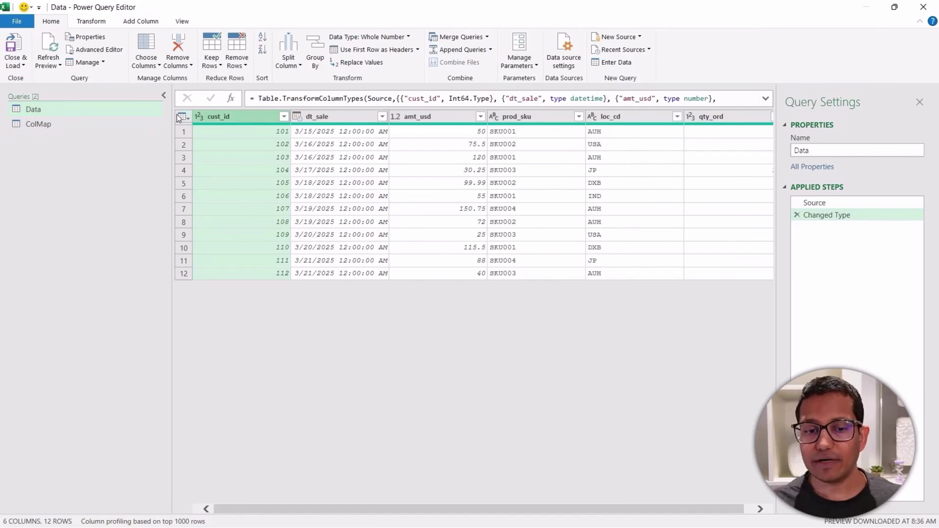
click(117, 123)
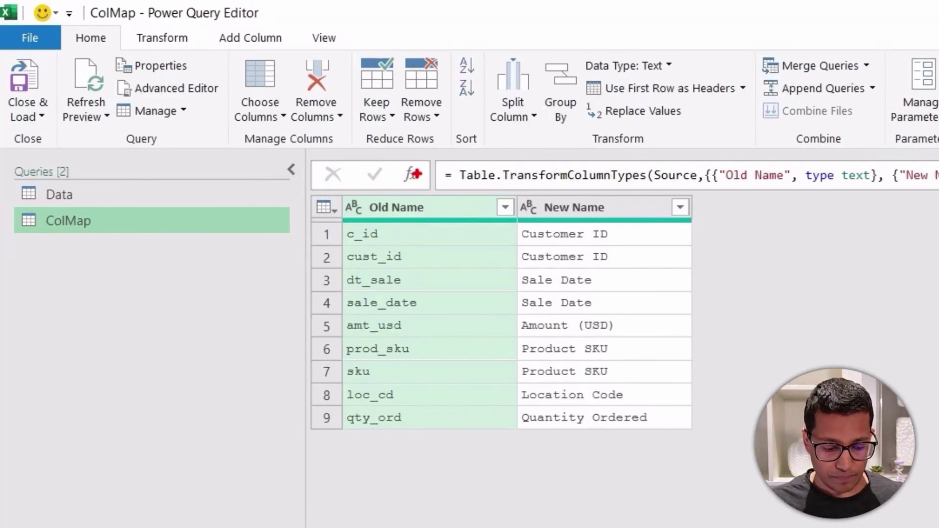
Add a ColMap custom step with the formula = Table.ToRows(#"Changed Type").
click(411, 174)
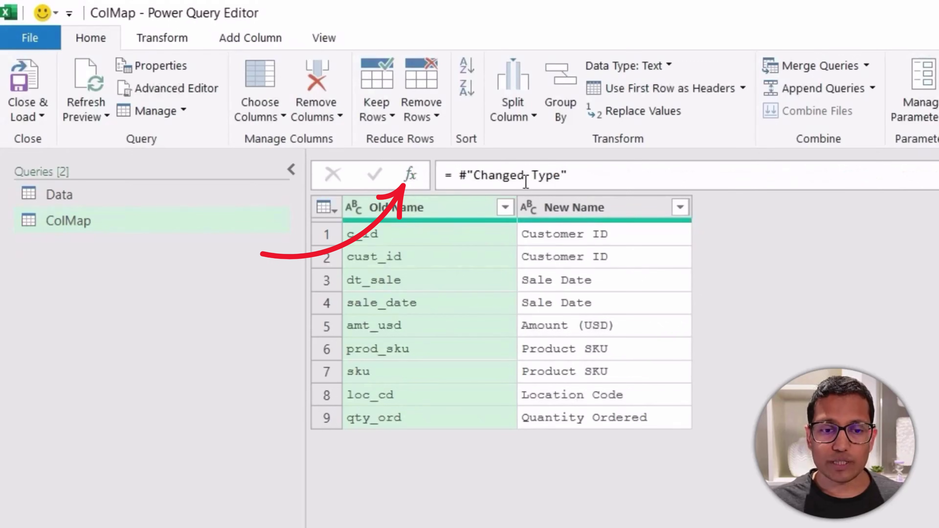
click(460, 176)
drag(460, 176, 639, 172)
key(BackSpace)
text(Table.To)
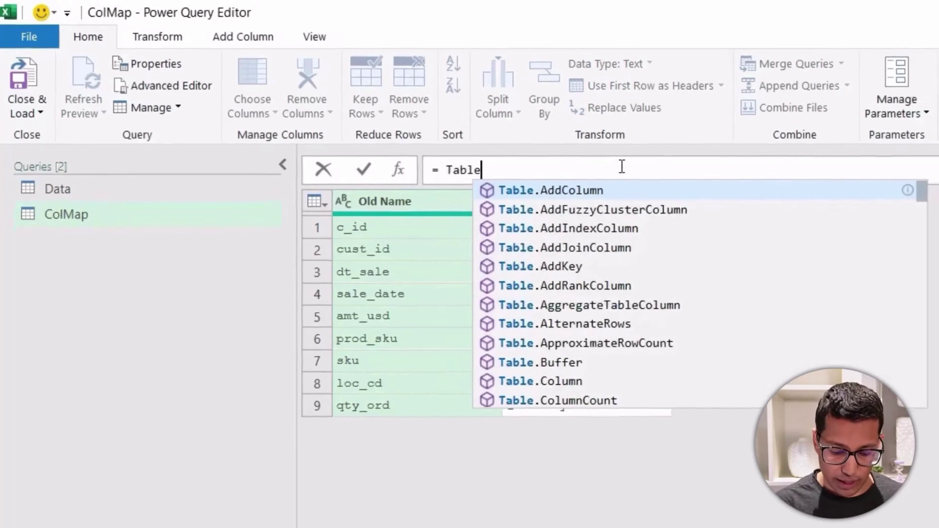
text(Rows)
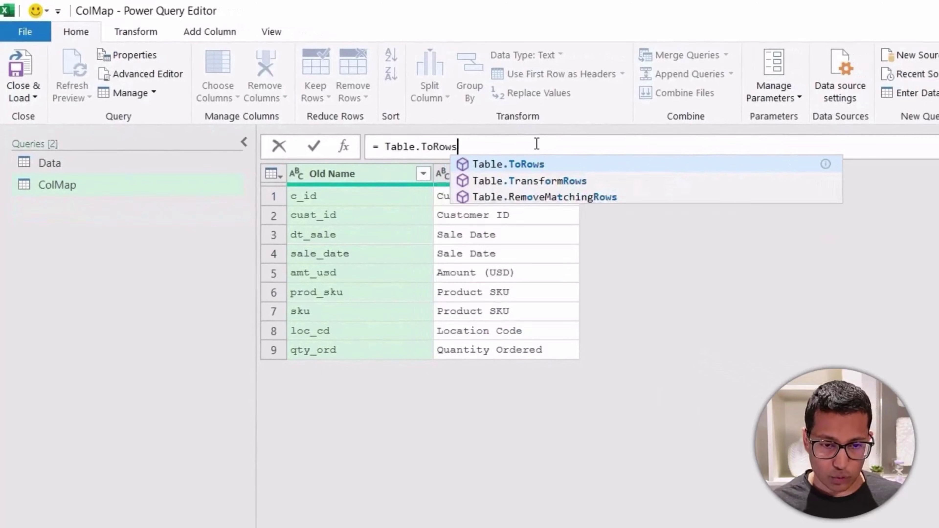
text(()
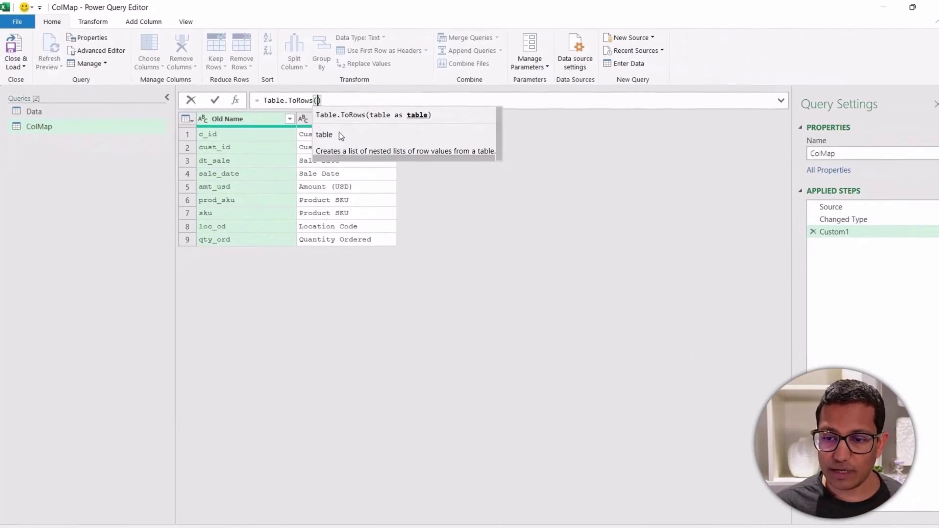
text(#"Cha)
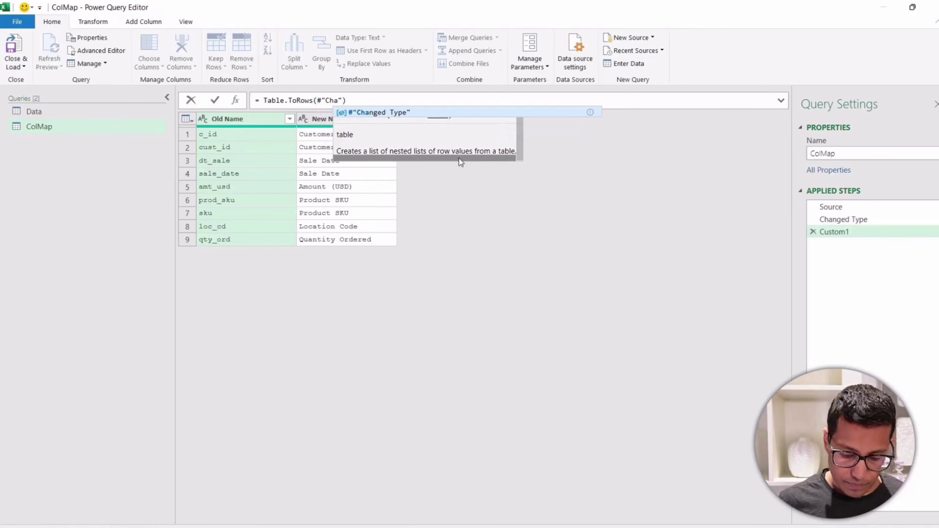
key(Tab)
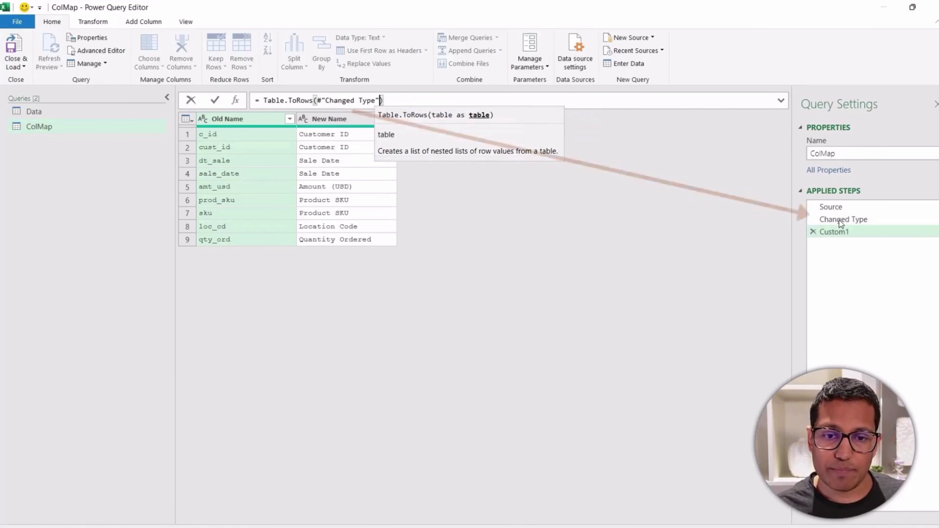
text())
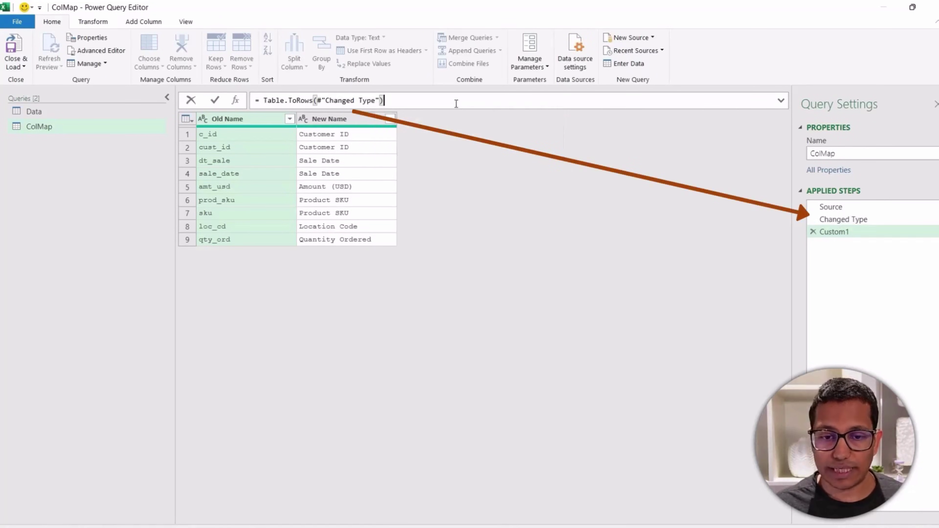
key(Return)
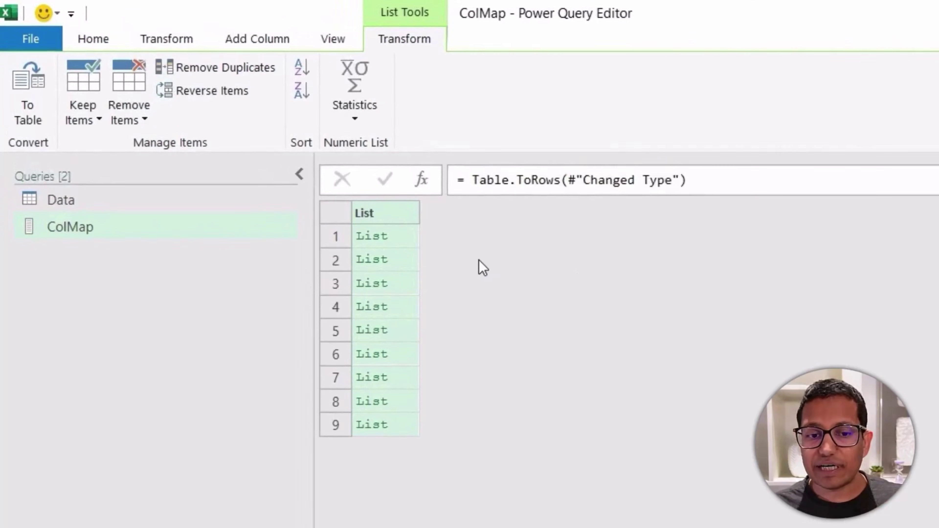
click(407, 238)
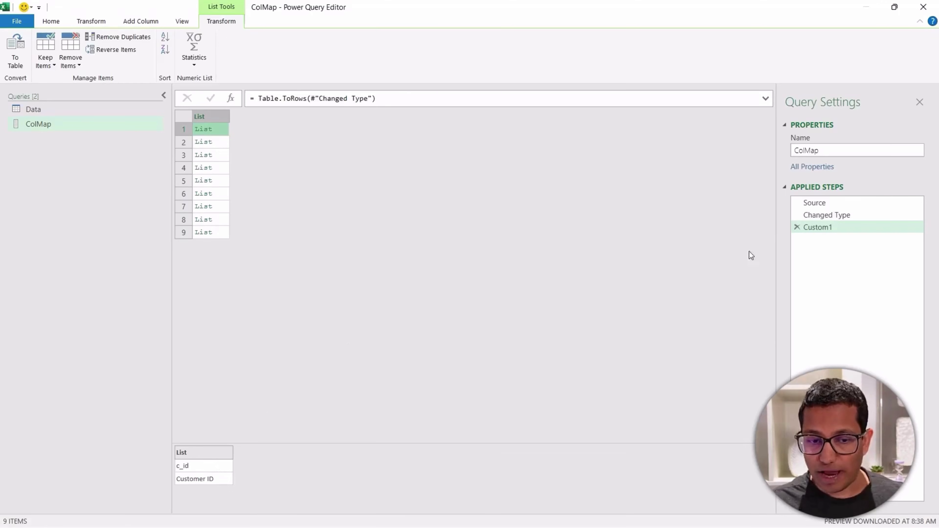
click(818, 213)
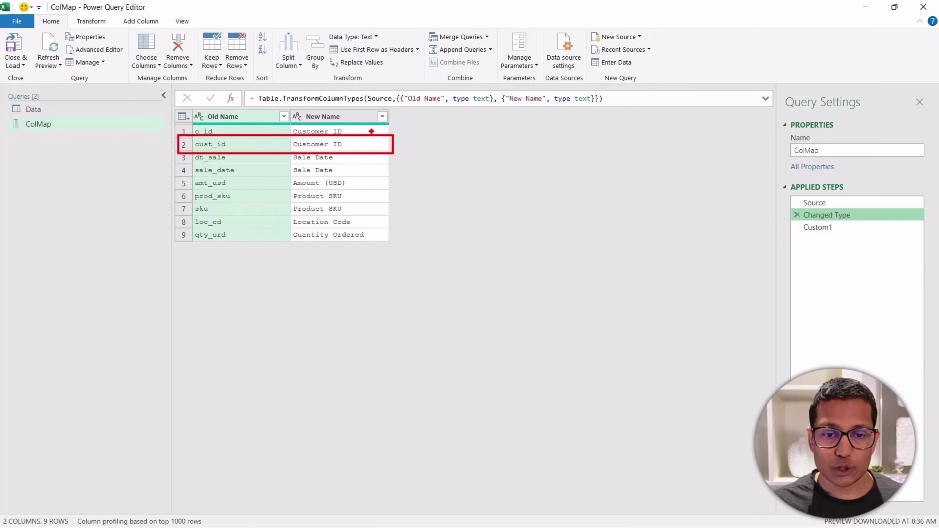
click(814, 227)
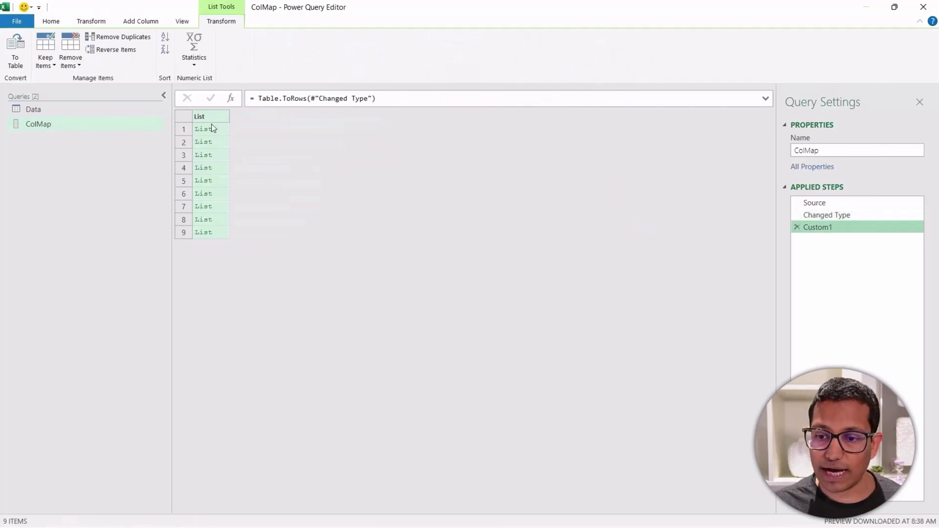
click(218, 129)
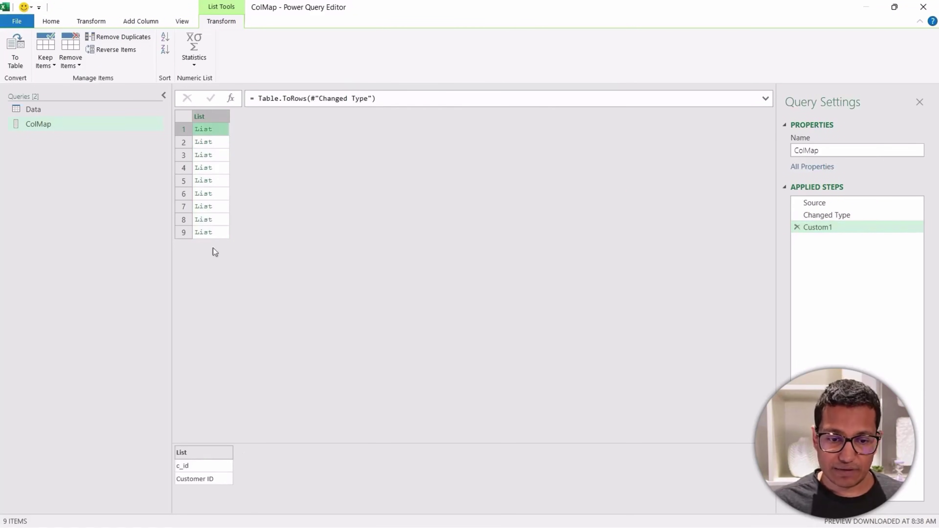
click(222, 143)
click(221, 155)
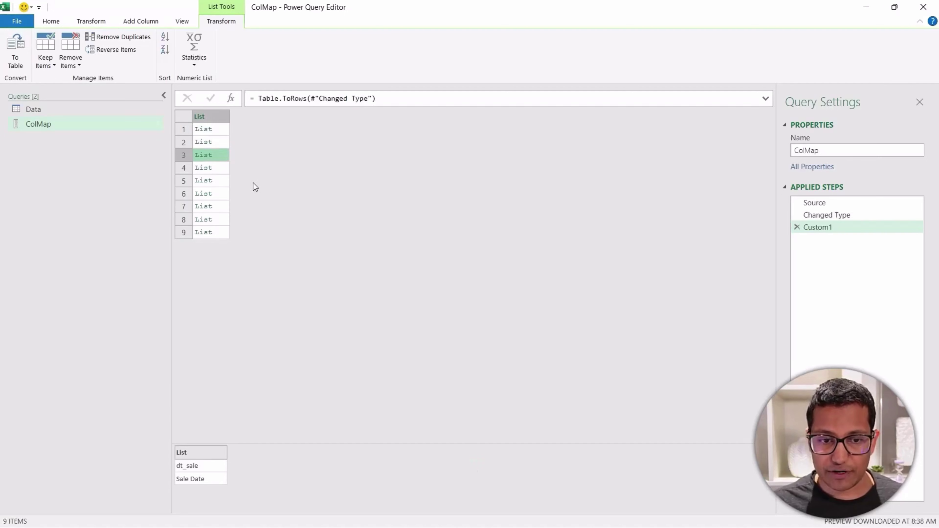
click(225, 121)
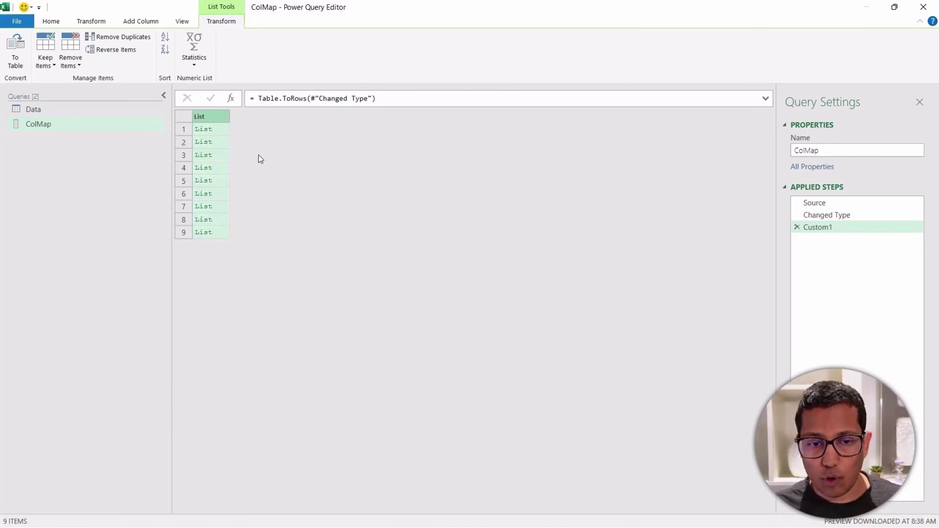
Add a custom step to the Data query and replace its formula with Table.RenameColumns.
click(113, 116)
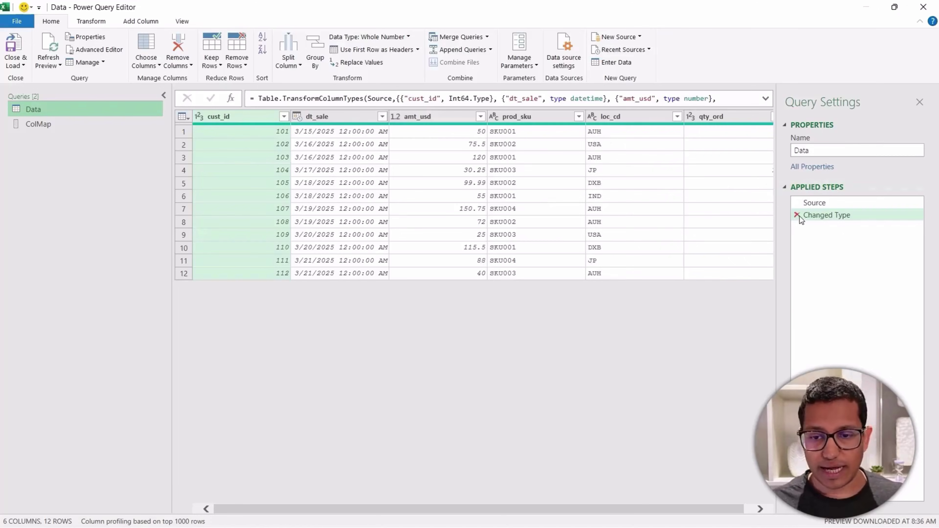
click(231, 98)
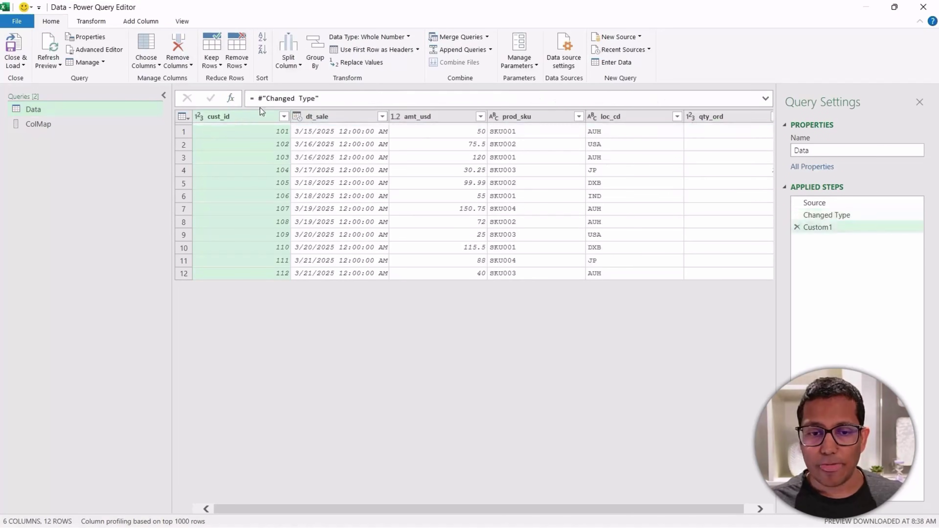
drag(259, 98, 370, 97)
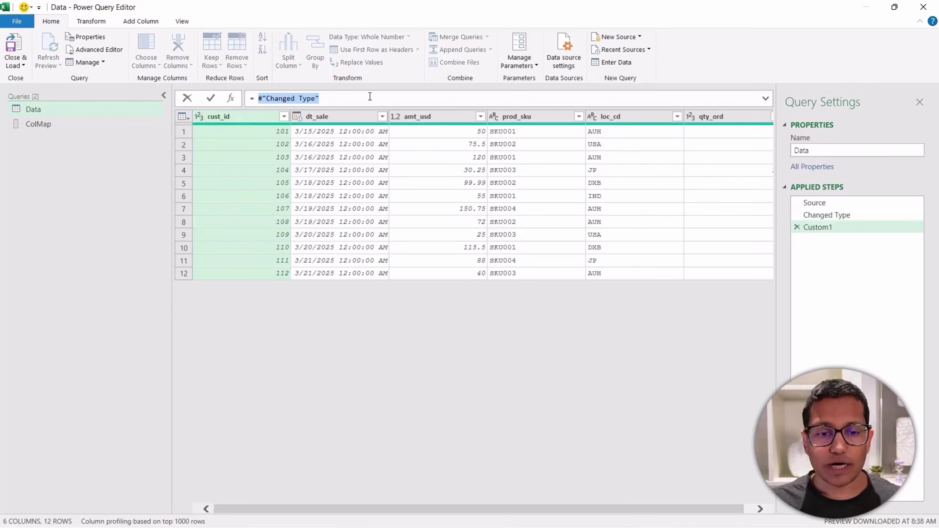
key(BackSpace)
text(Table.Ren)
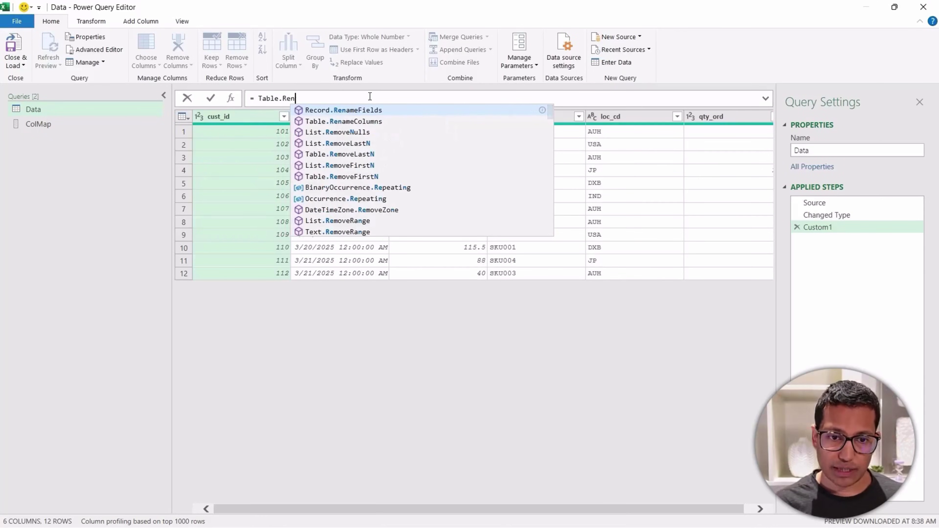
click(366, 122)
click(281, 98)
key(BackSpace)
key(BackSpace)
key(BackSpace)
key(BackSpace)
key(BackSpace)
Complete the formula as Table.RenameColumns(#"Changed Type",ColMap) and commit it.
click(356, 98)
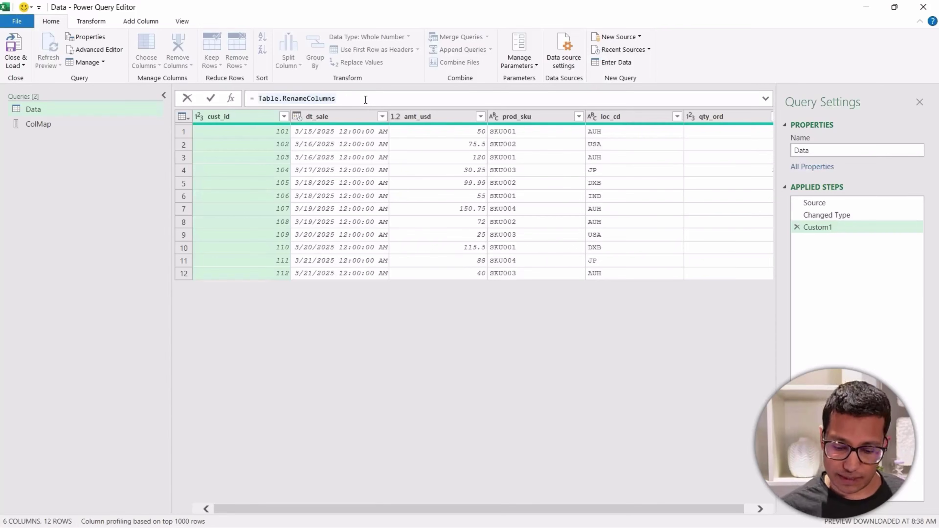
text(()
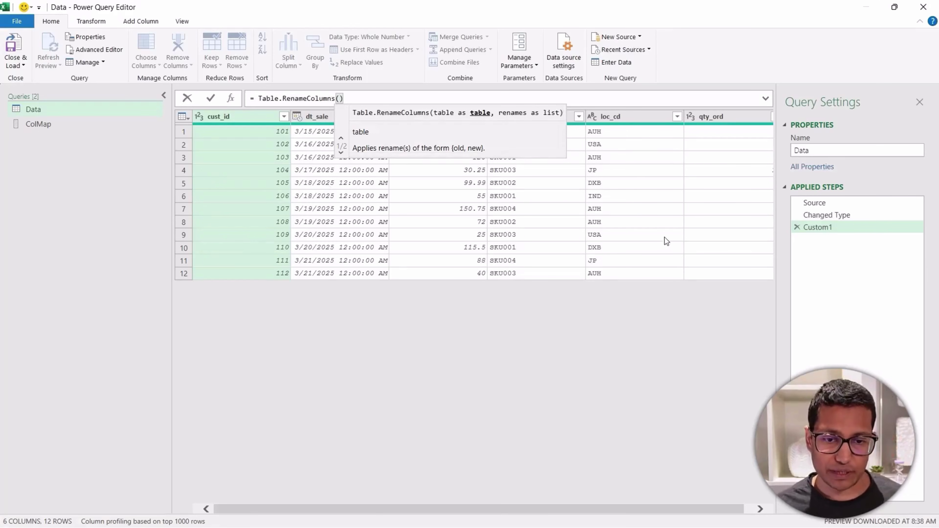
text(#)
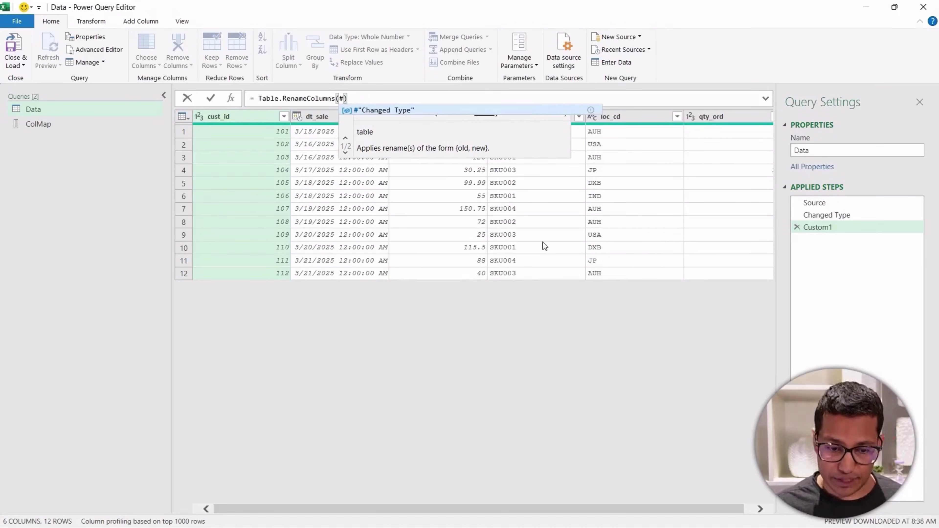
click(380, 112)
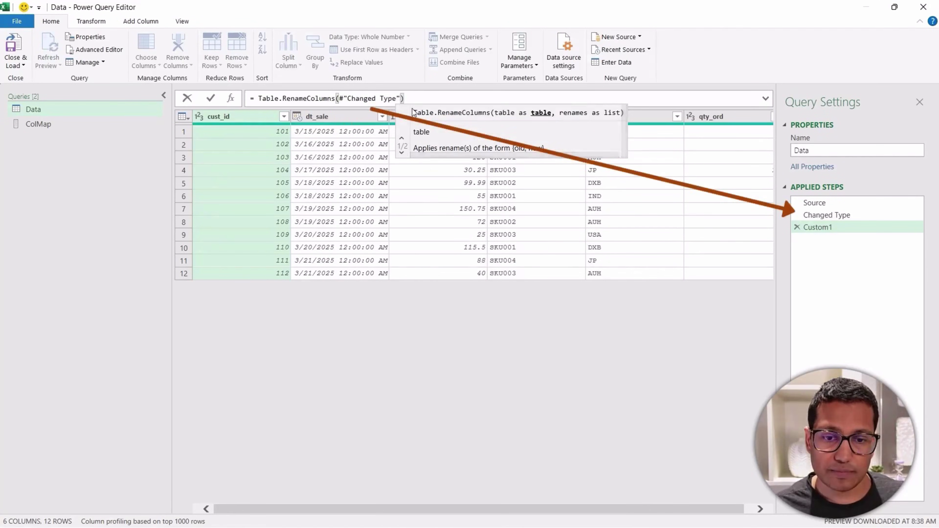
text(,)
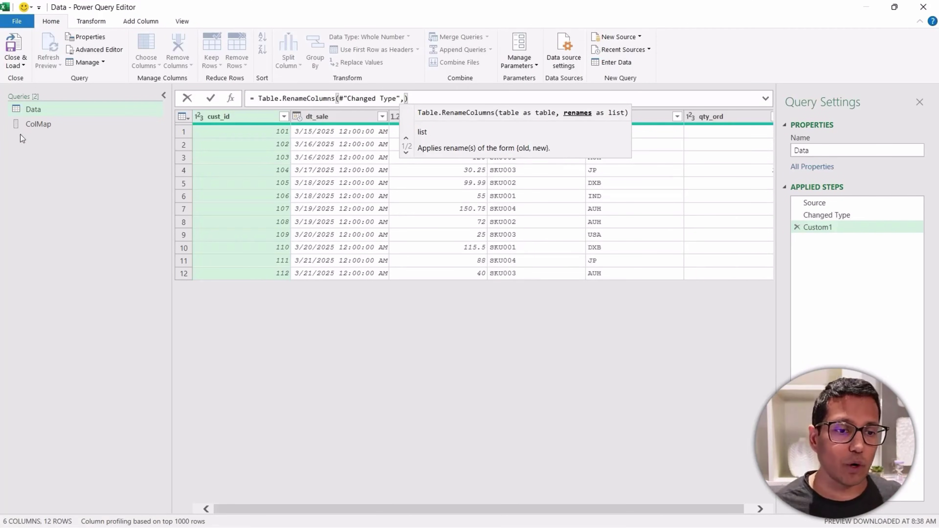
text(Col)
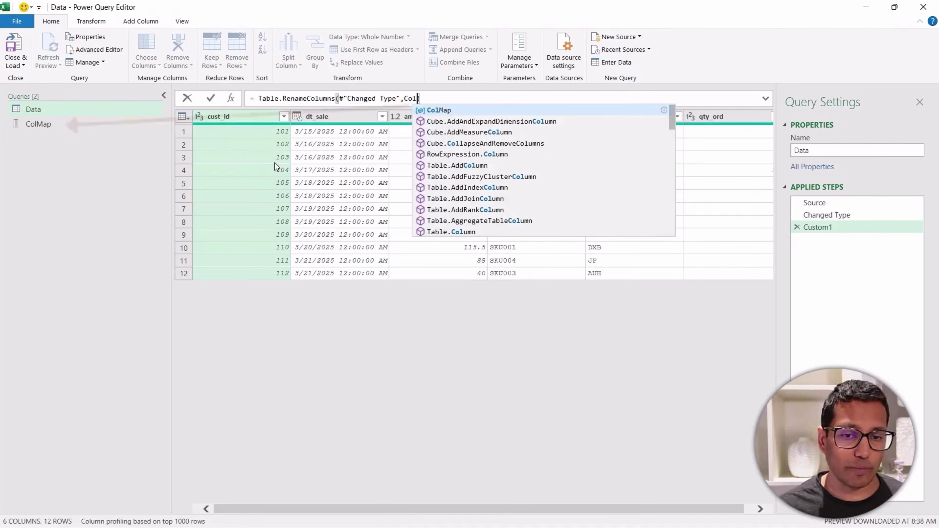
click(436, 115)
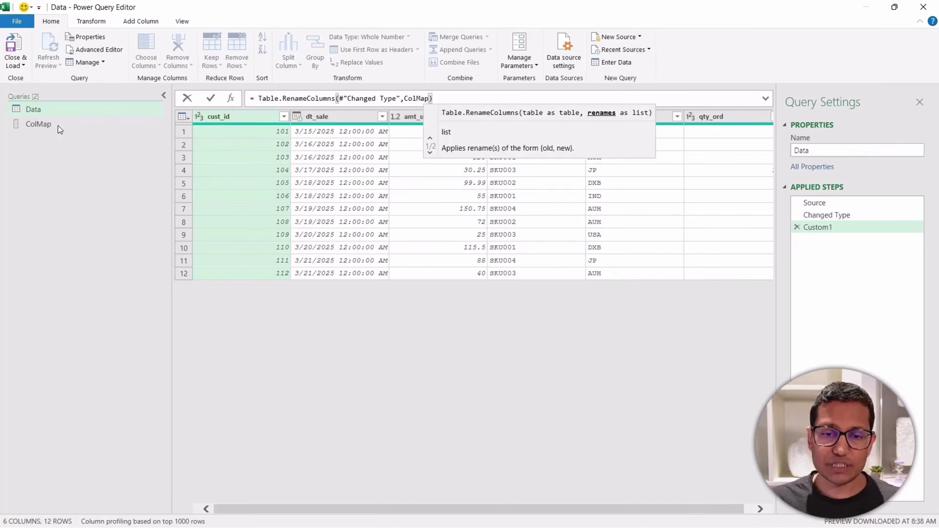
key(Return)
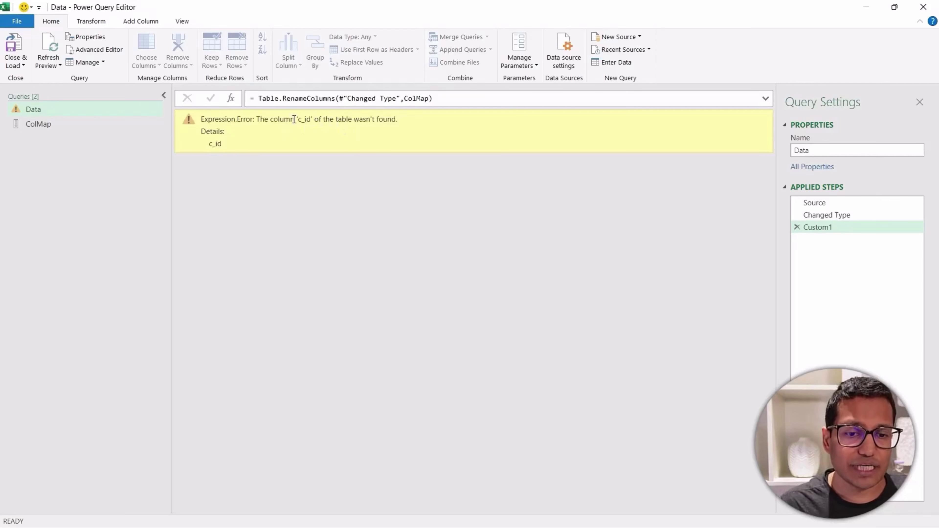
click(94, 125)
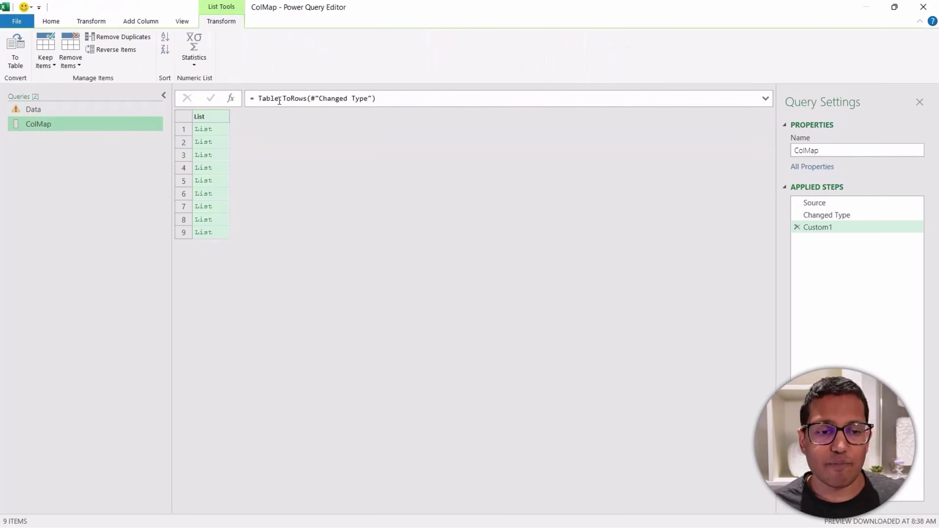
click(817, 203)
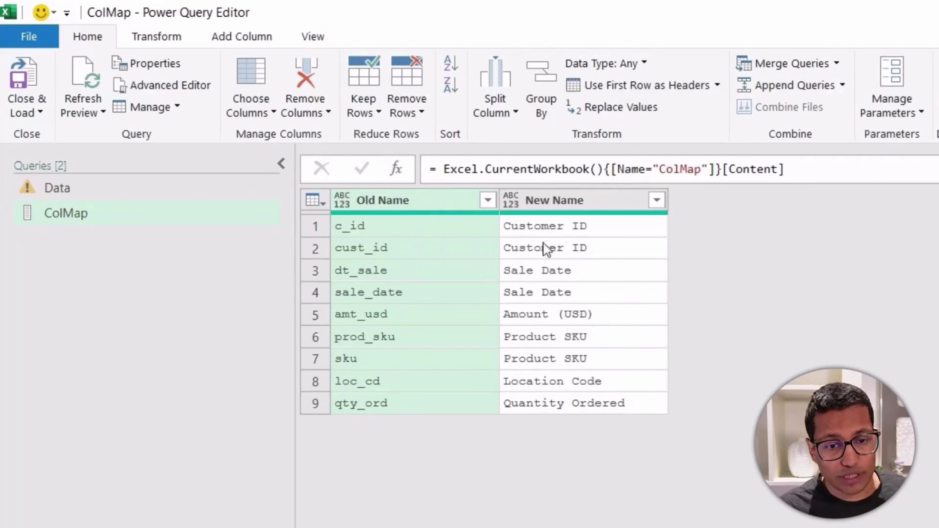
click(163, 195)
Append MissingField.Ignore to the Table.RenameColumns formula so the 'c_id' error clears.
click(667, 155)
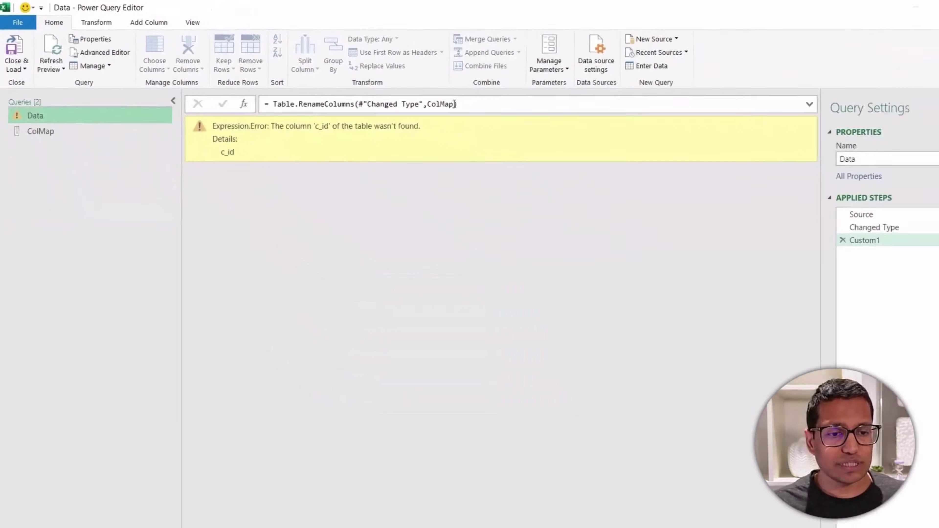
text(,mi)
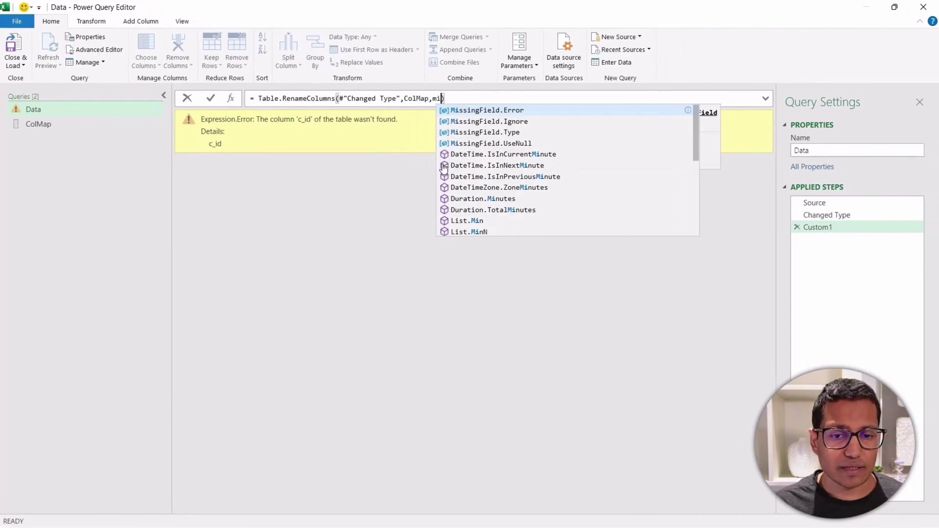
click(493, 122)
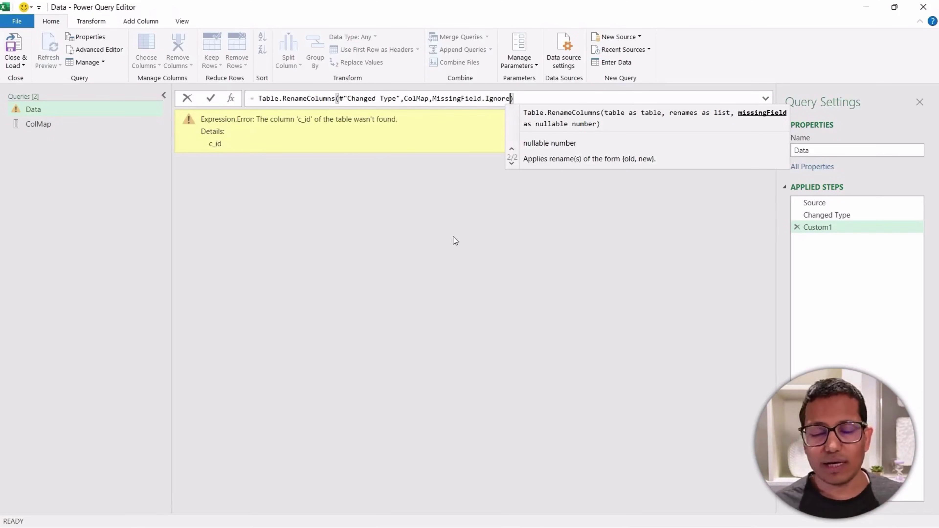
key(Return)
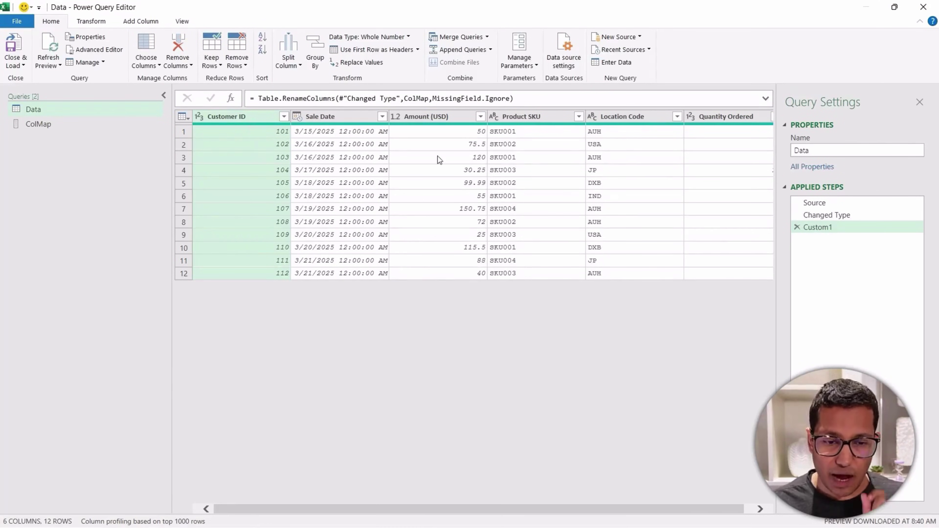
click(858, 202)
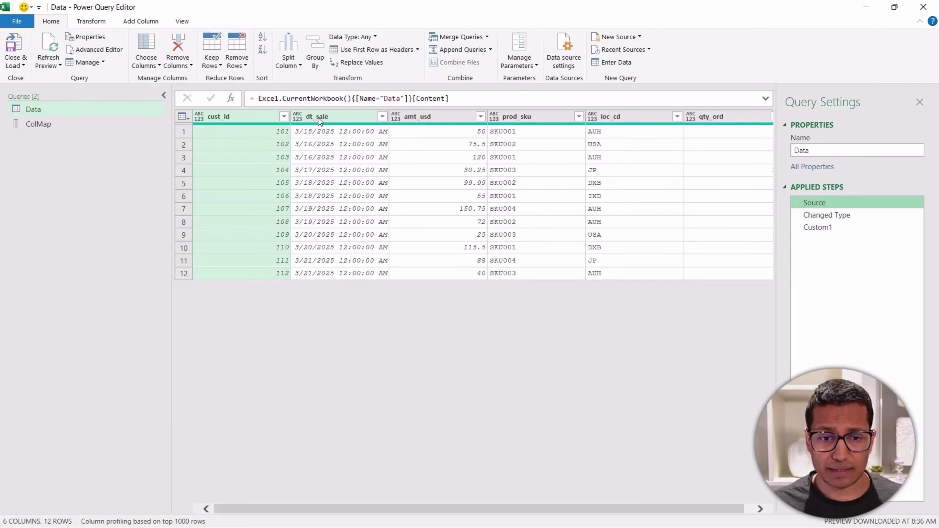
click(816, 230)
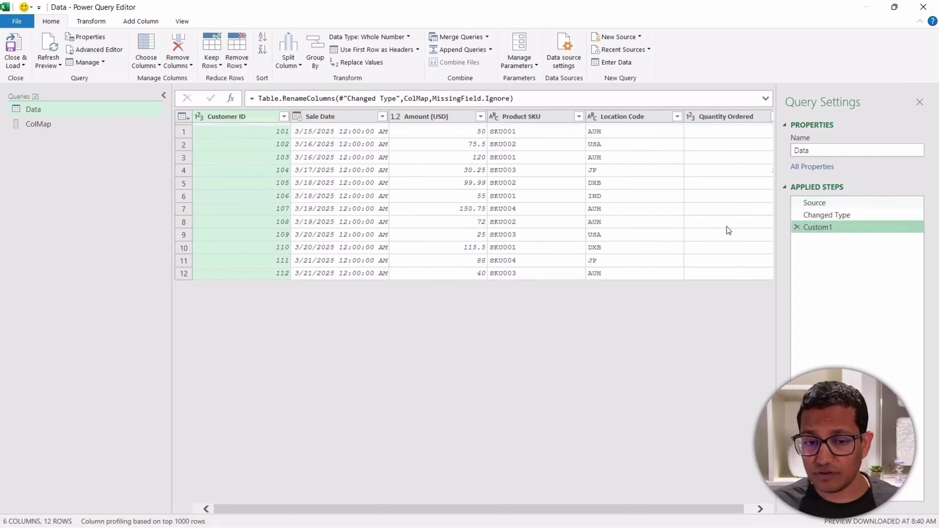